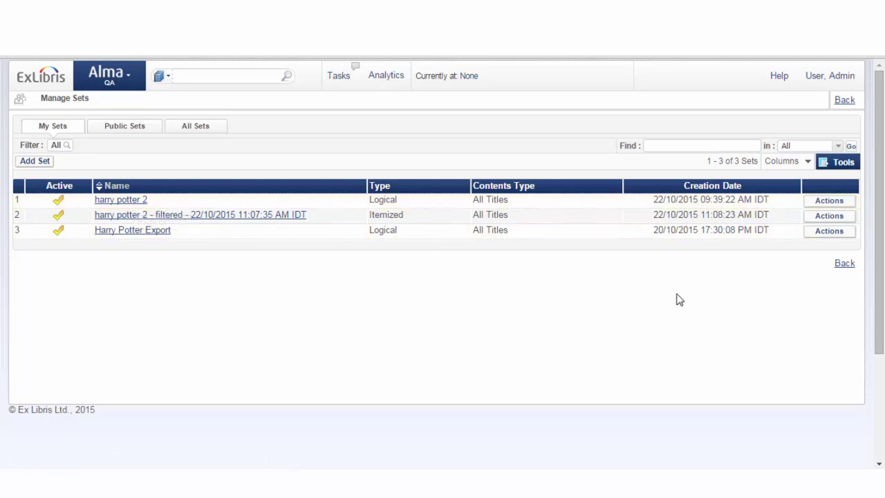
Step: Start filtering the harry potter 2 set and name it 'Harry Potter Export 2015'
click(848, 202)
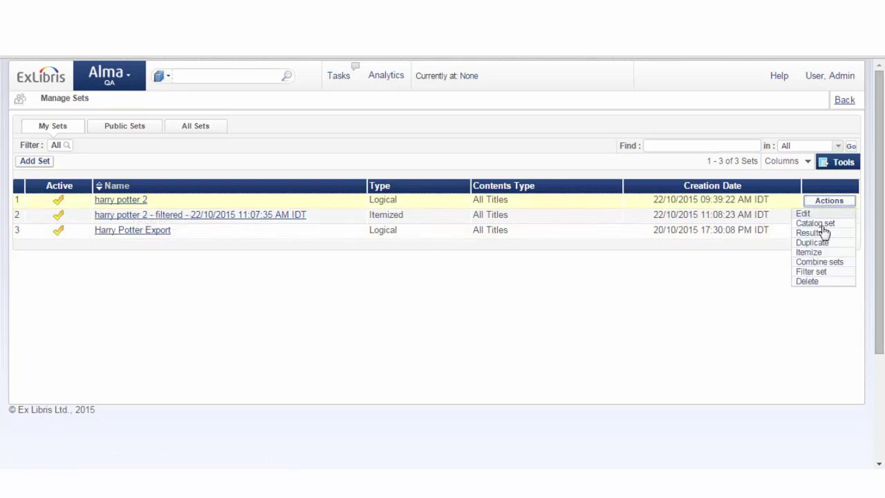
click(812, 274)
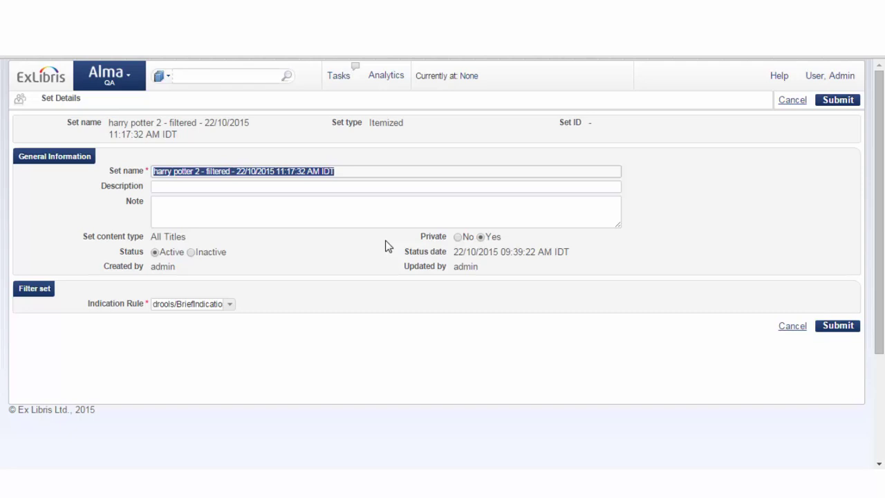
text(Ha)
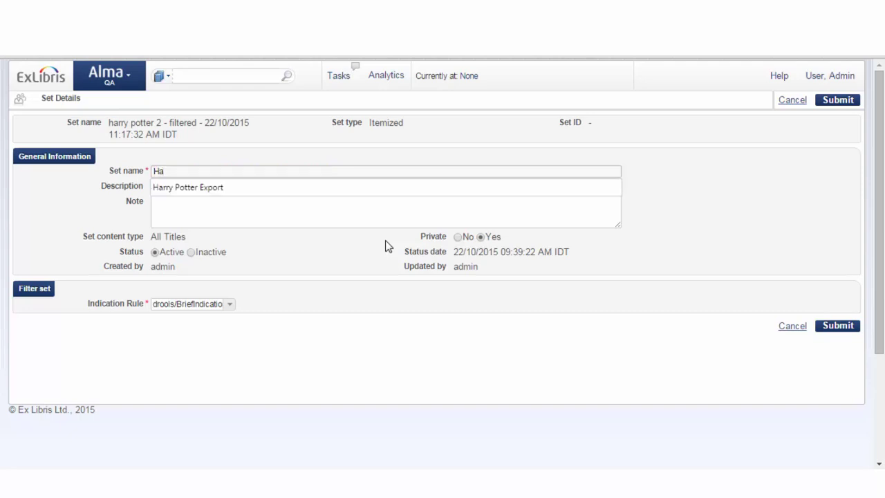
key(Down)
key(Return)
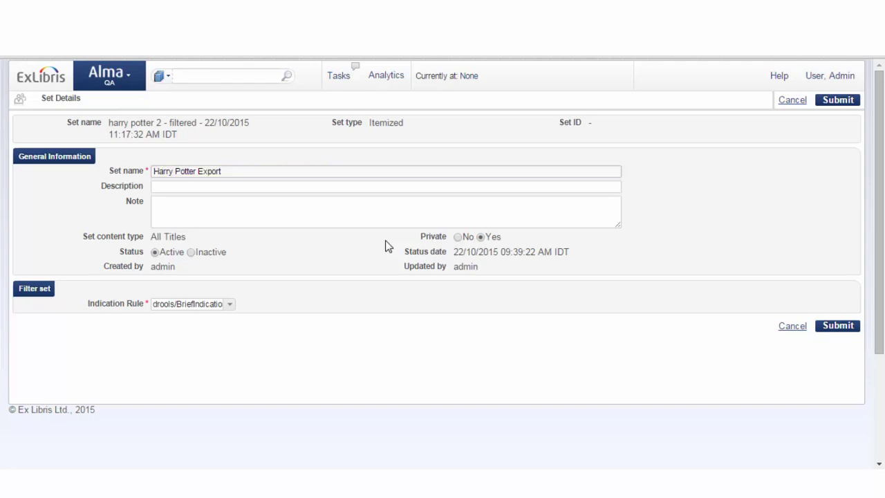
text(2015)
Step: Add description 'Its the Best' and note 'It will be filtered', keeping BriefIndication as the indication rule
click(262, 185)
text(Its the Best)
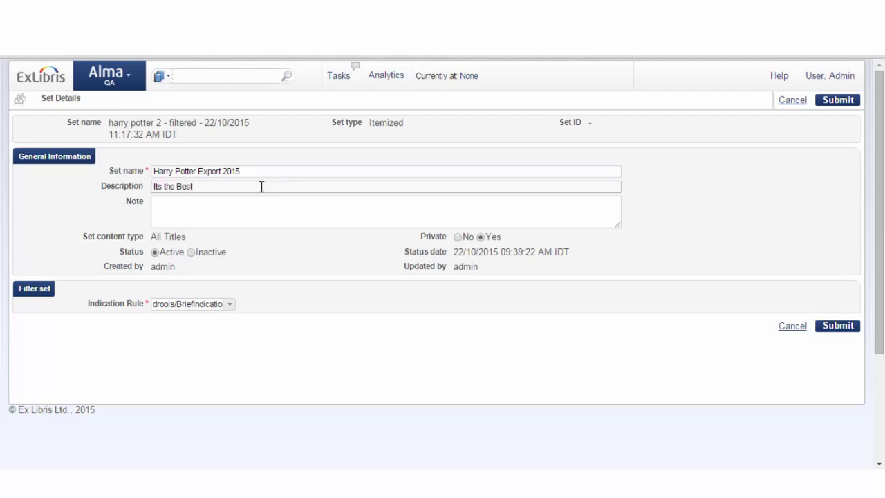
key(Tab)
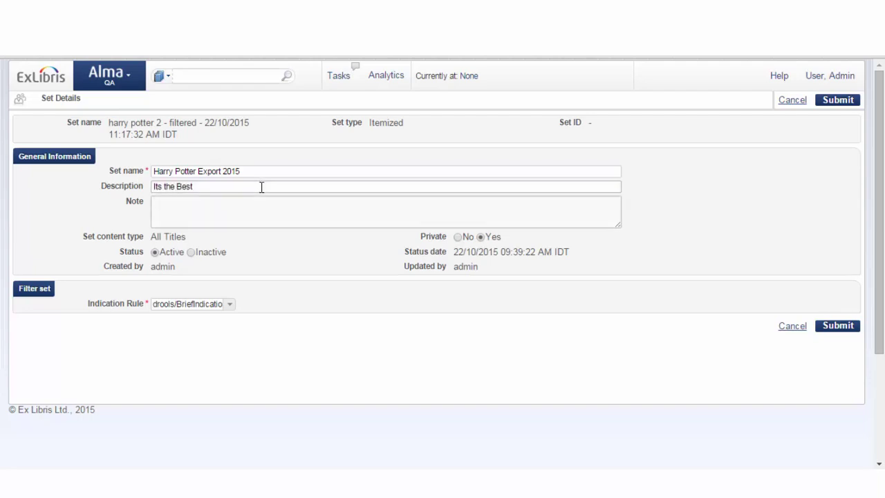
text(It will be filtered)
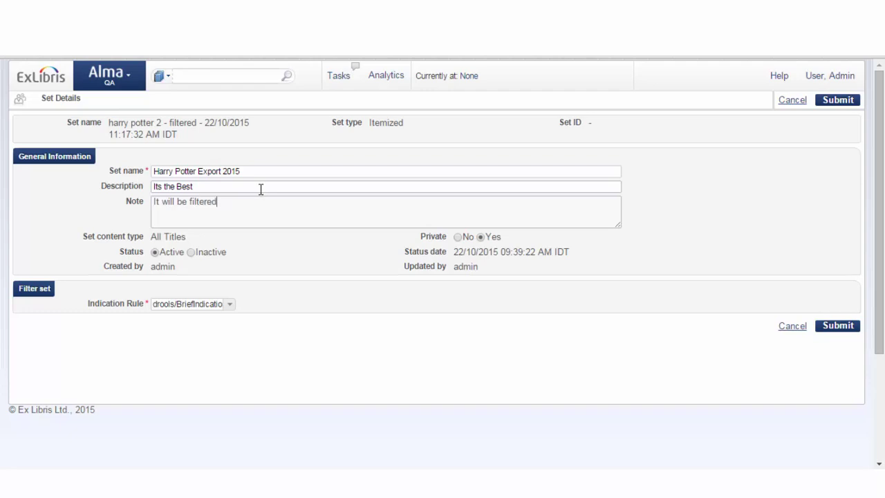
click(230, 304)
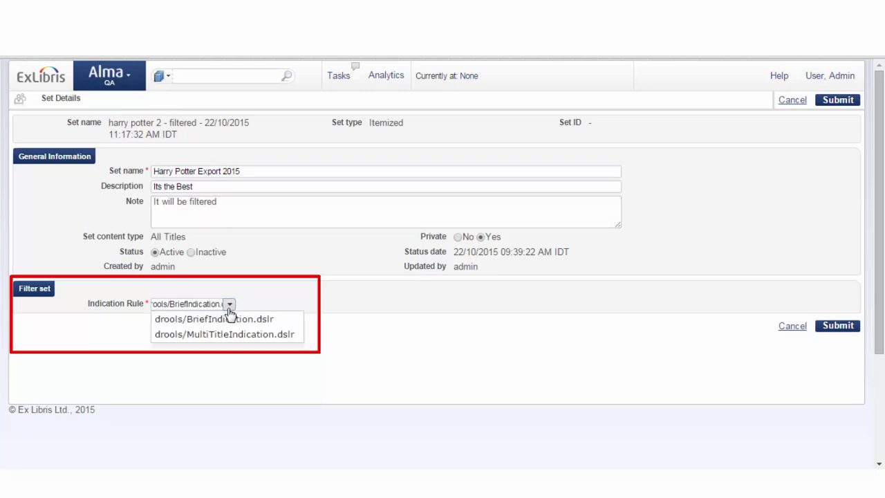
click(273, 295)
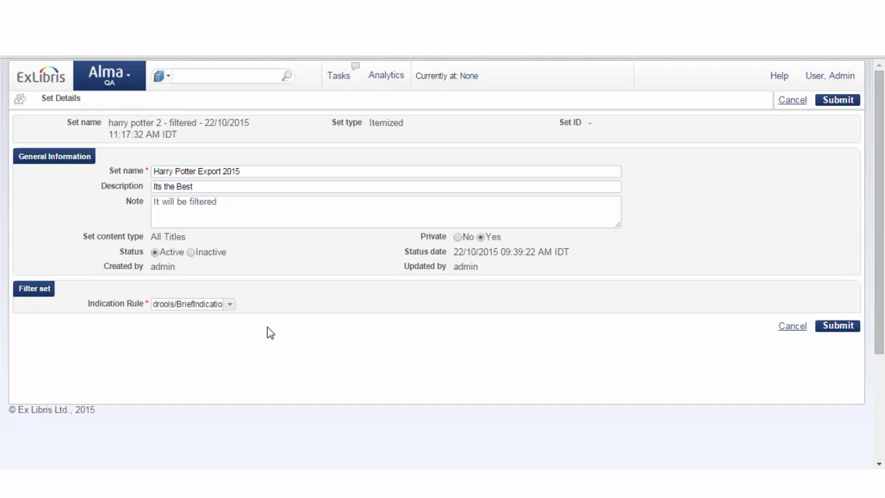
Step: Create a new indication rule in the Metadata Editor
click(132, 86)
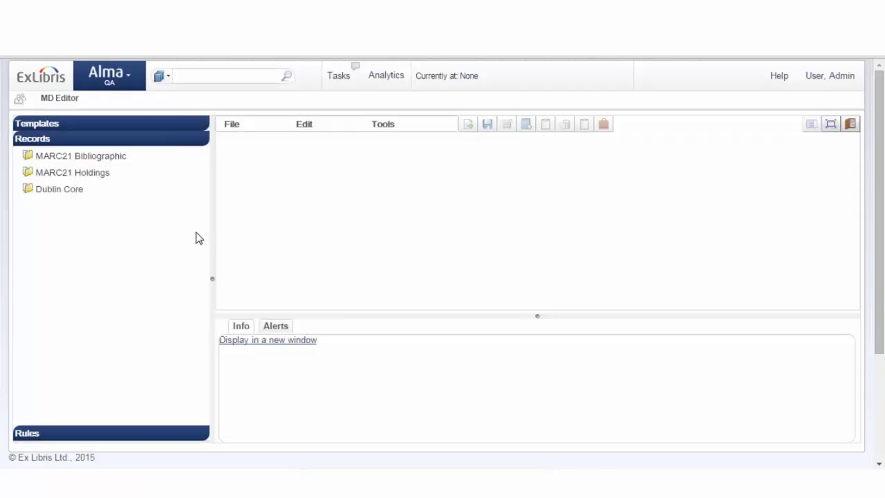
click(233, 127)
mouse_move(276, 151)
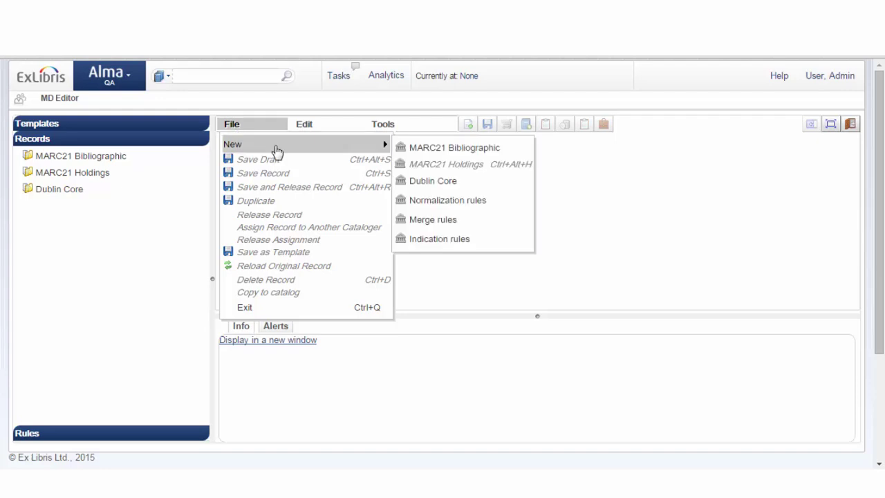
click(434, 240)
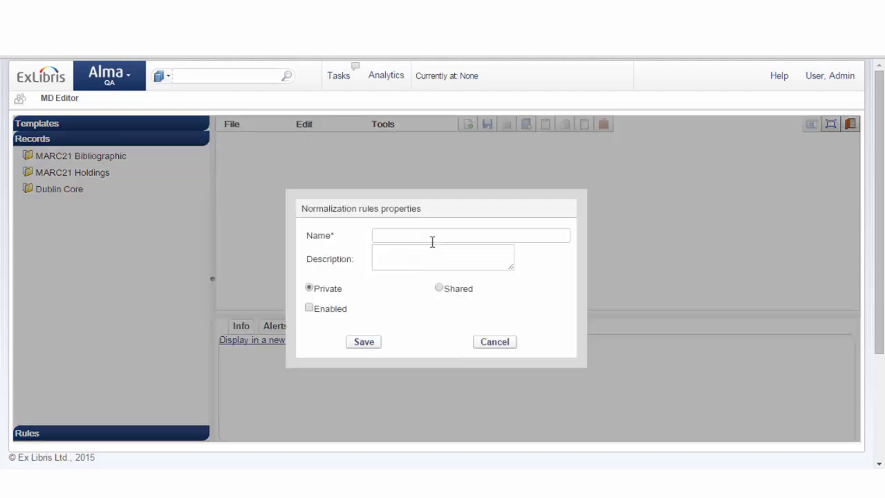
Step: Name the rule 'Sample 2', describe it 'this is how it looks', and save it
click(405, 236)
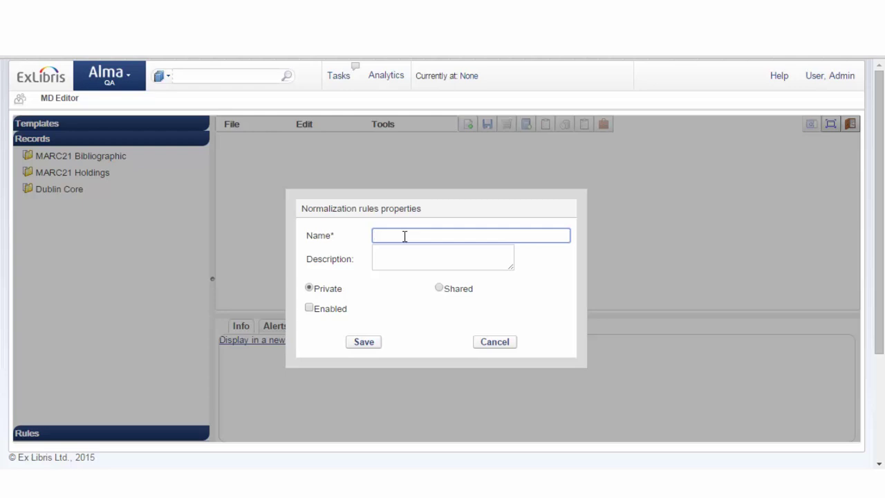
text(Sample 2)
key(Tab)
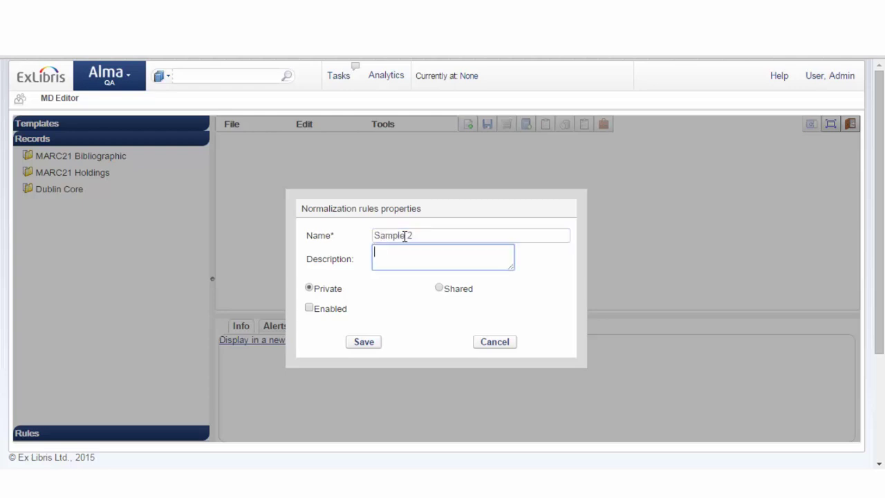
text(this is how it looks)
click(362, 342)
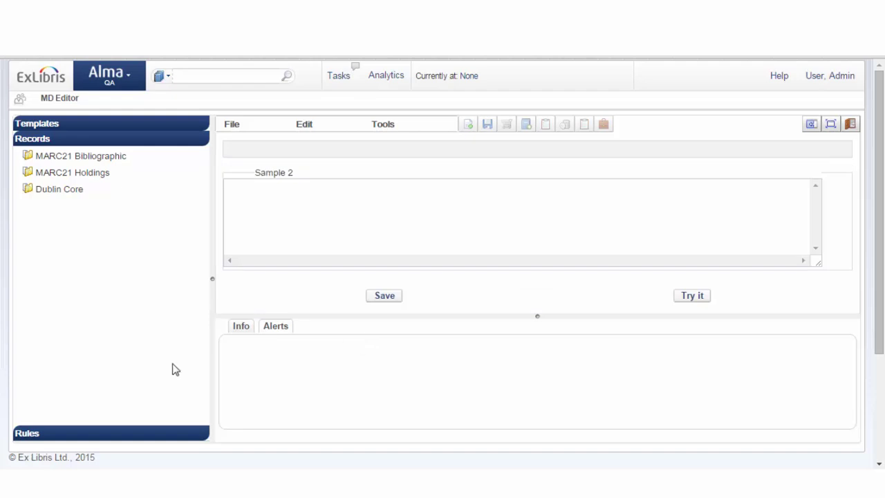
Step: Expand the Private and Shared indication rules and load drools/BriefIndication.dslr into the editor
click(28, 433)
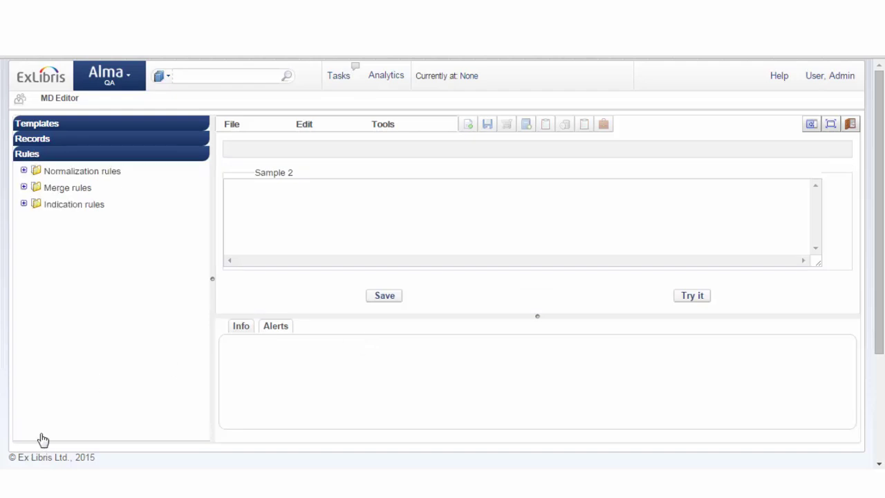
click(23, 204)
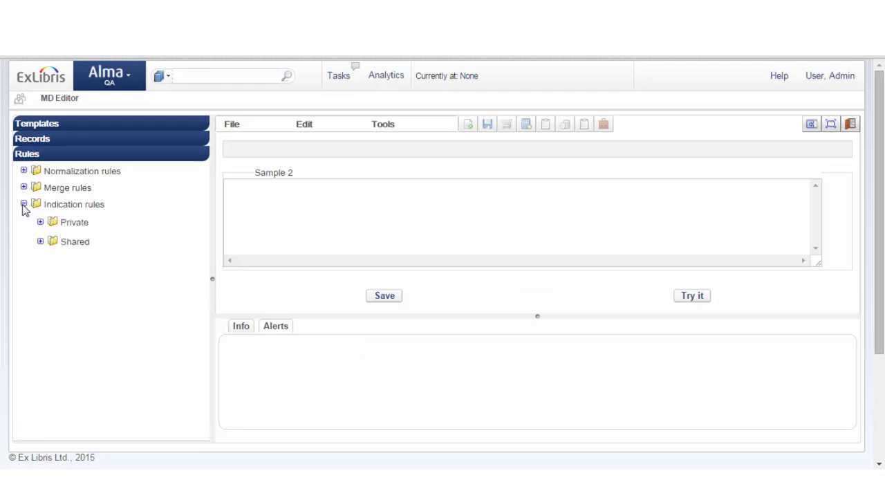
click(40, 240)
click(40, 222)
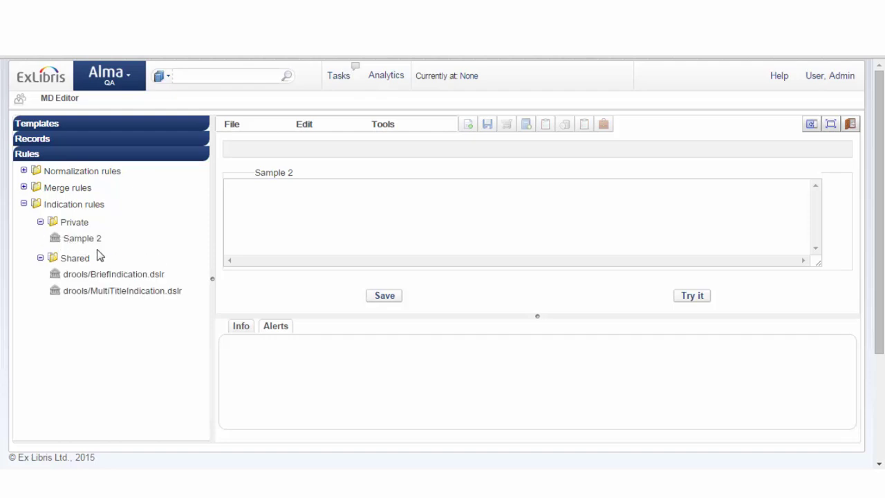
click(324, 235)
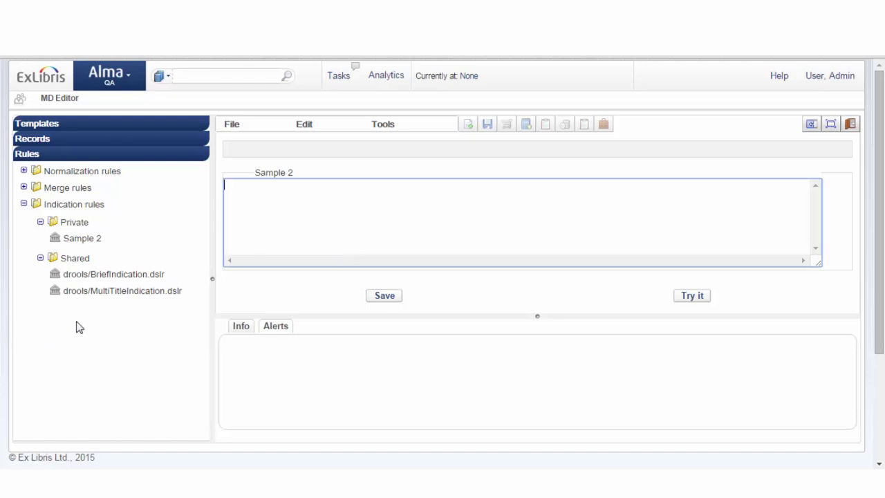
right_click(93, 277)
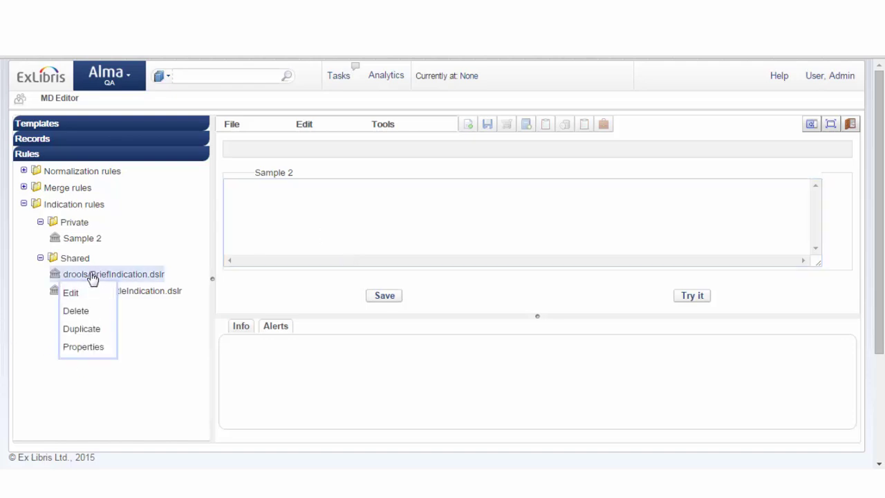
click(87, 292)
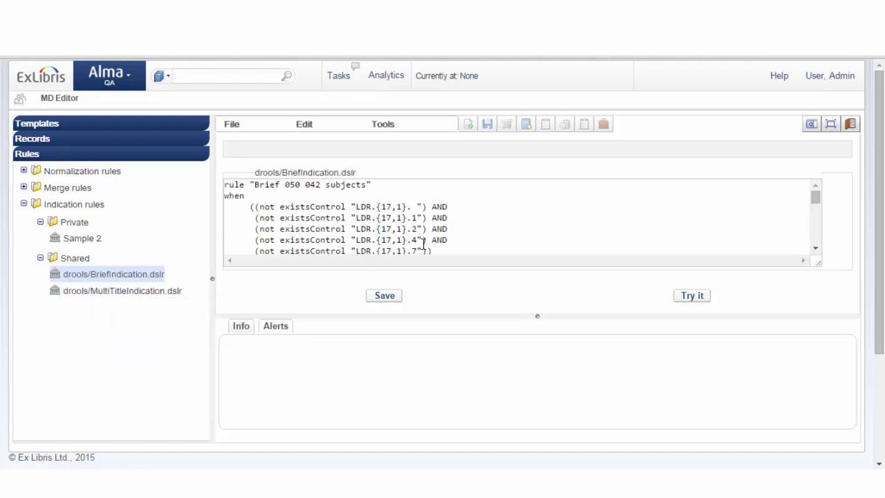
click(120, 82)
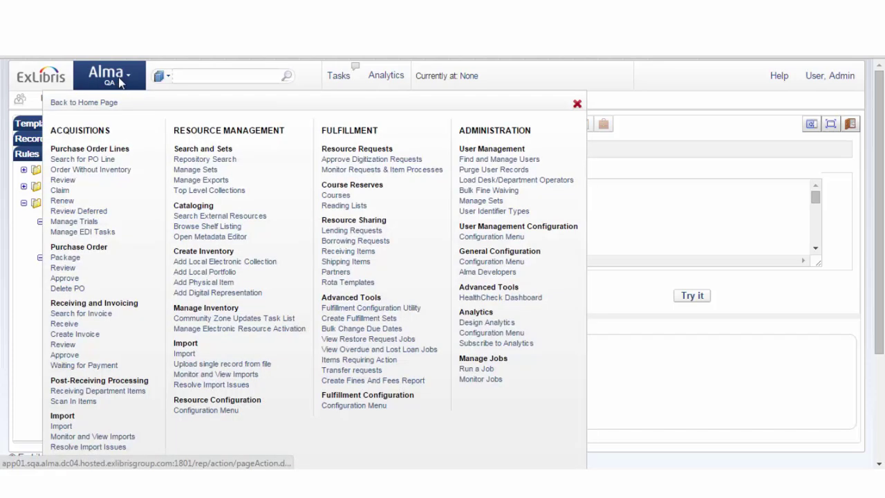
Step: From Manage Sets, start filtering the harry potter 2 set
click(197, 170)
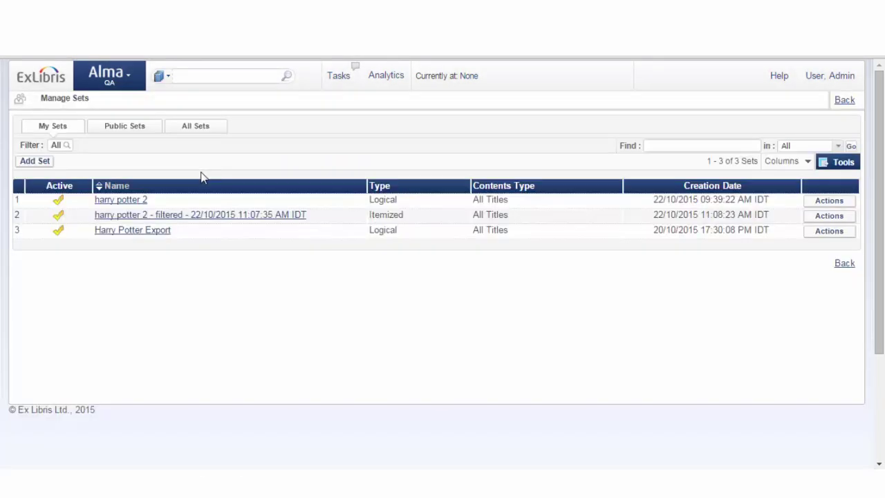
click(833, 201)
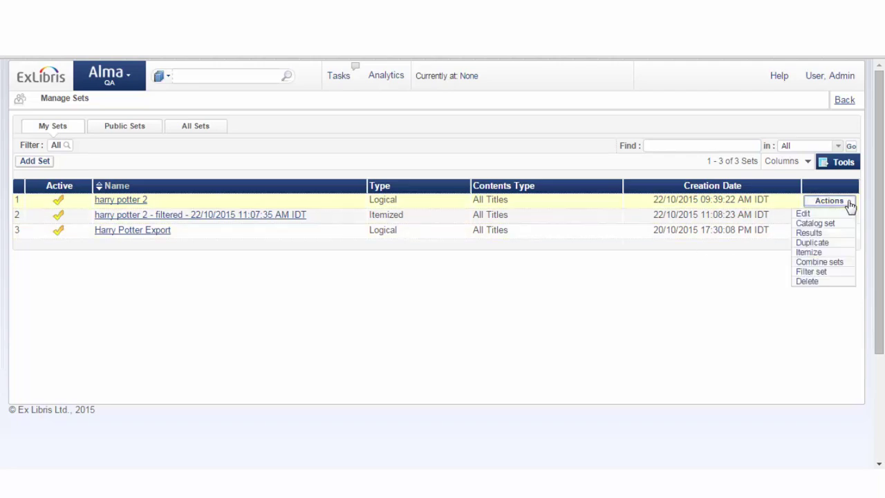
click(820, 273)
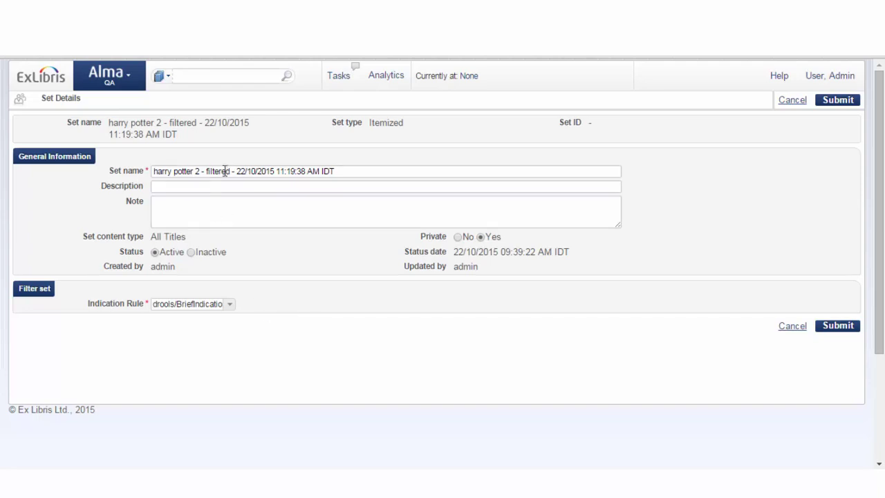
Step: Name the filtered set HP2 with description hp22 and note hp222, then submit
triple_click(225, 171)
text(HP2)
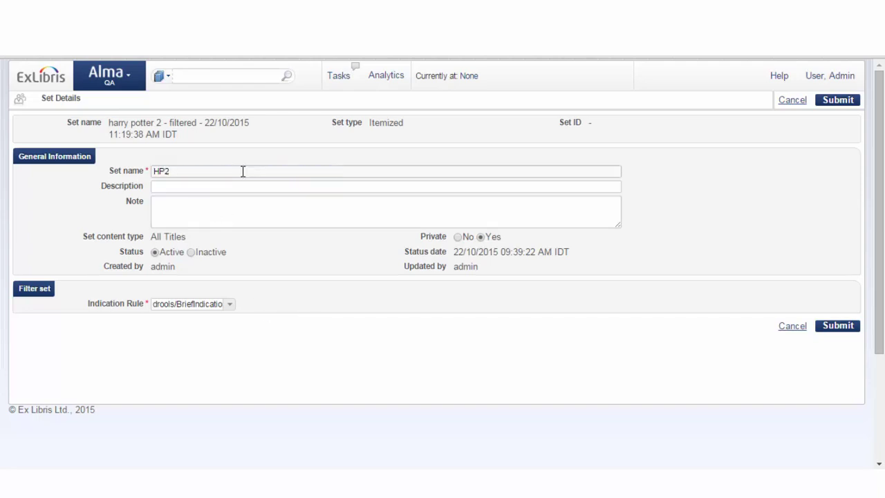
key(Tab)
text(hp22)
key(Tab)
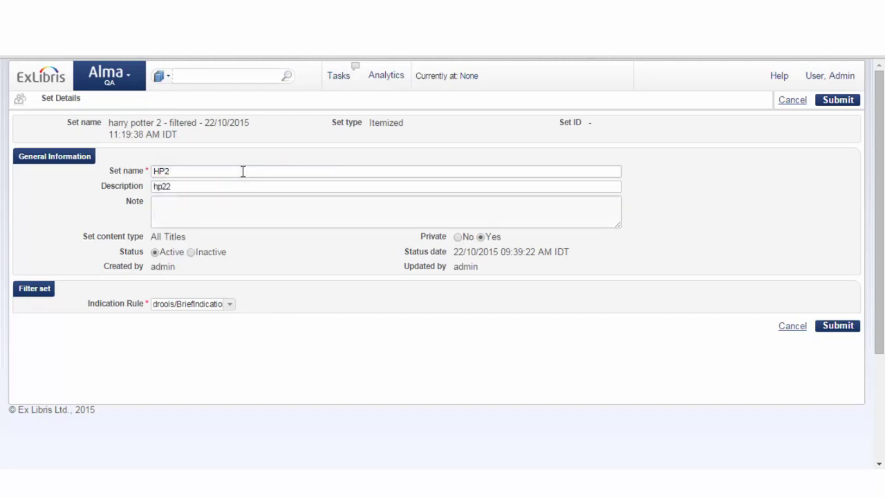
text(hp222)
click(840, 327)
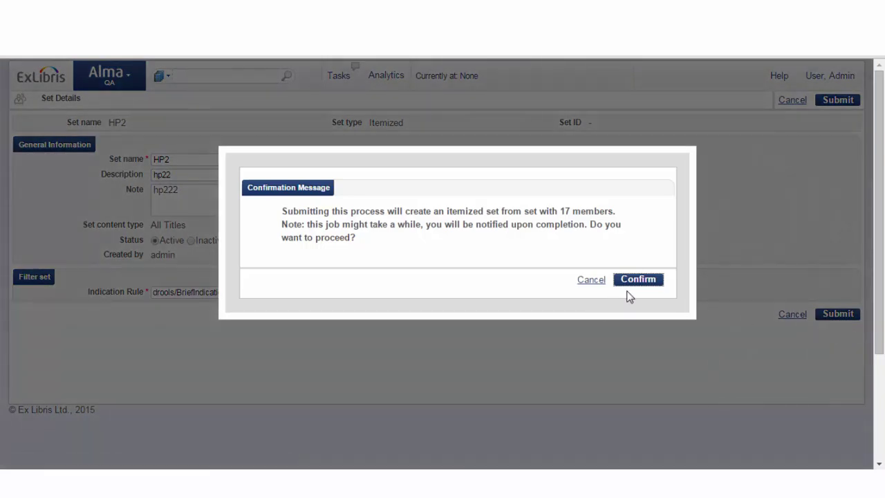
Step: Confirm the 17-member itemized set and reload the sets list to show HP2
click(636, 284)
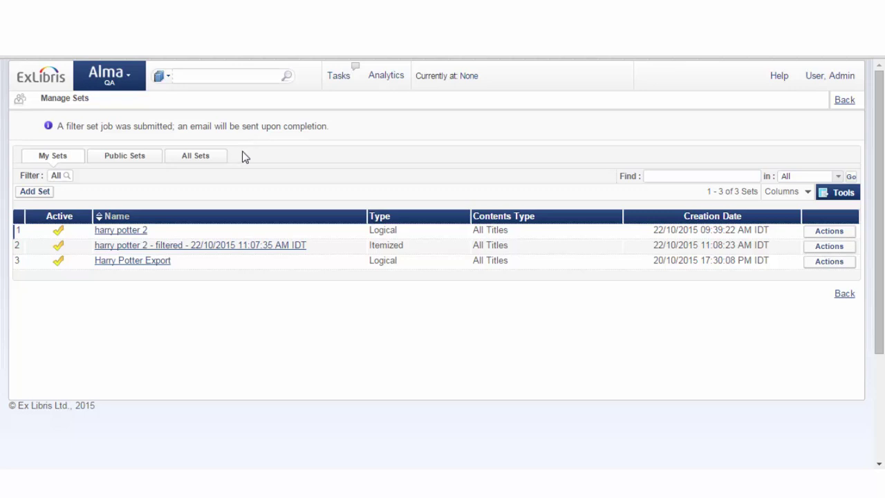
click(208, 154)
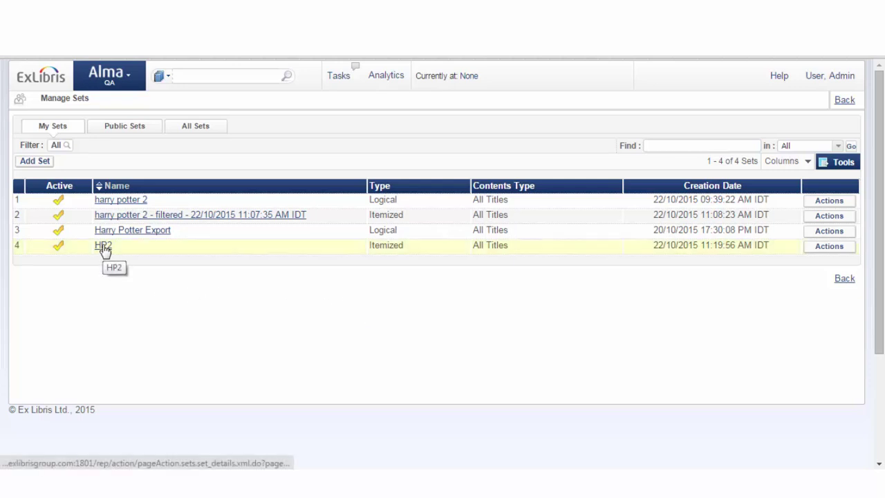
Step: List the members of set HP2, showing its 12 records
click(846, 248)
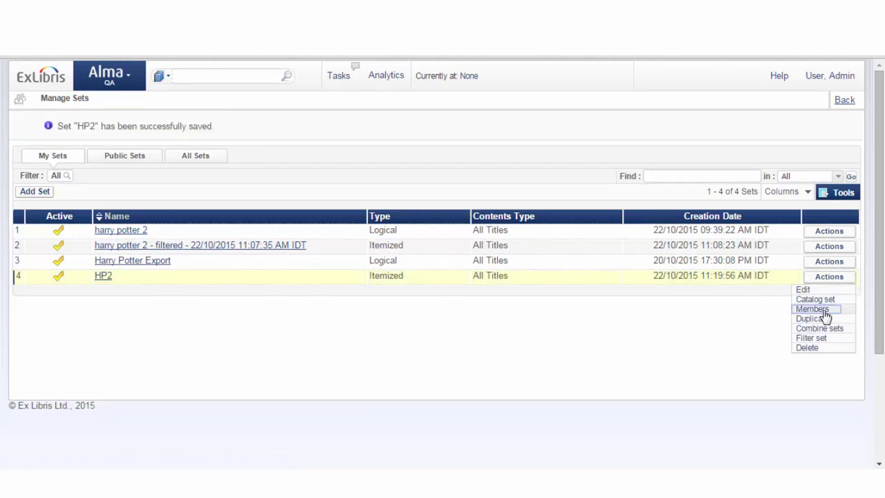
click(826, 316)
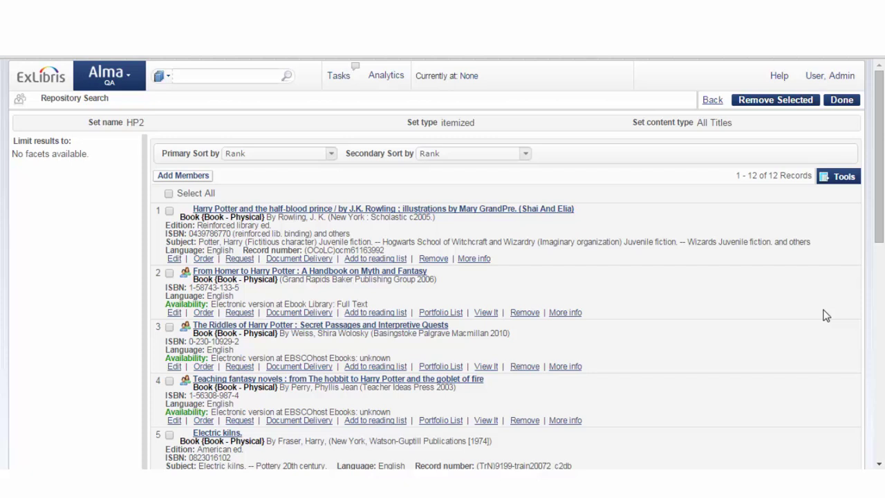